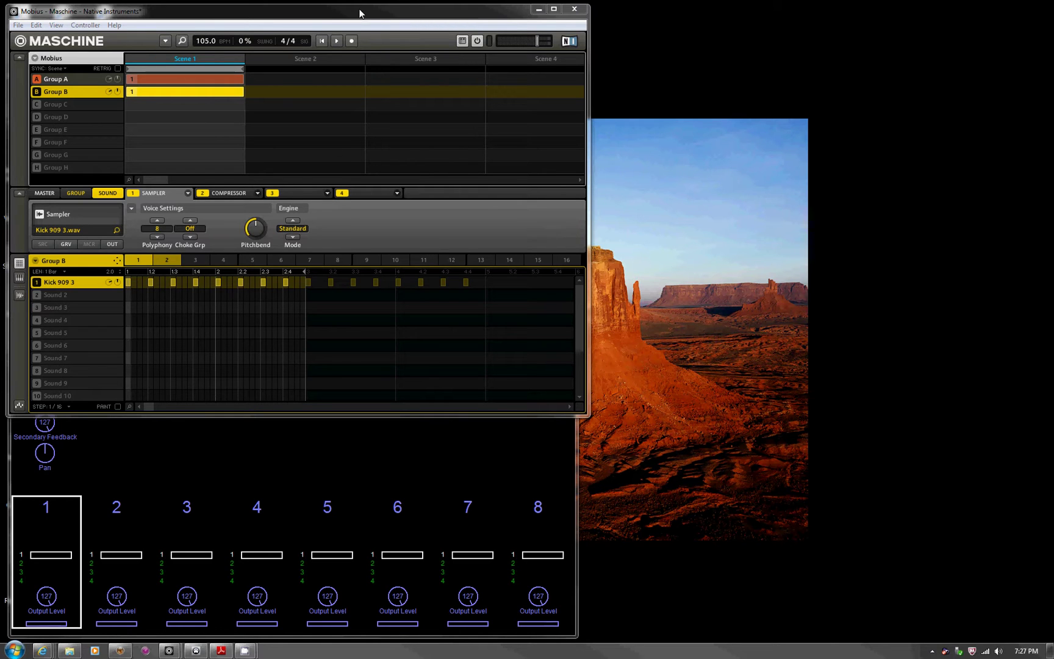
Start Maschine playback and show the Input sound settings in Group A, which hosts Mobius
left_click(317, 67)
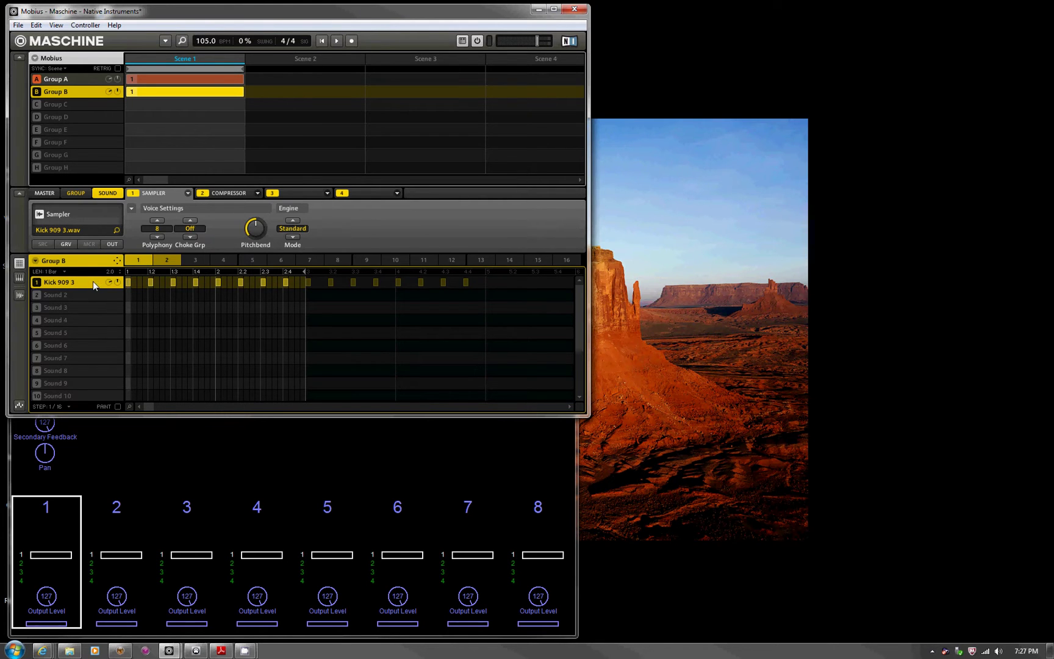
key("space")
left_click(74, 80)
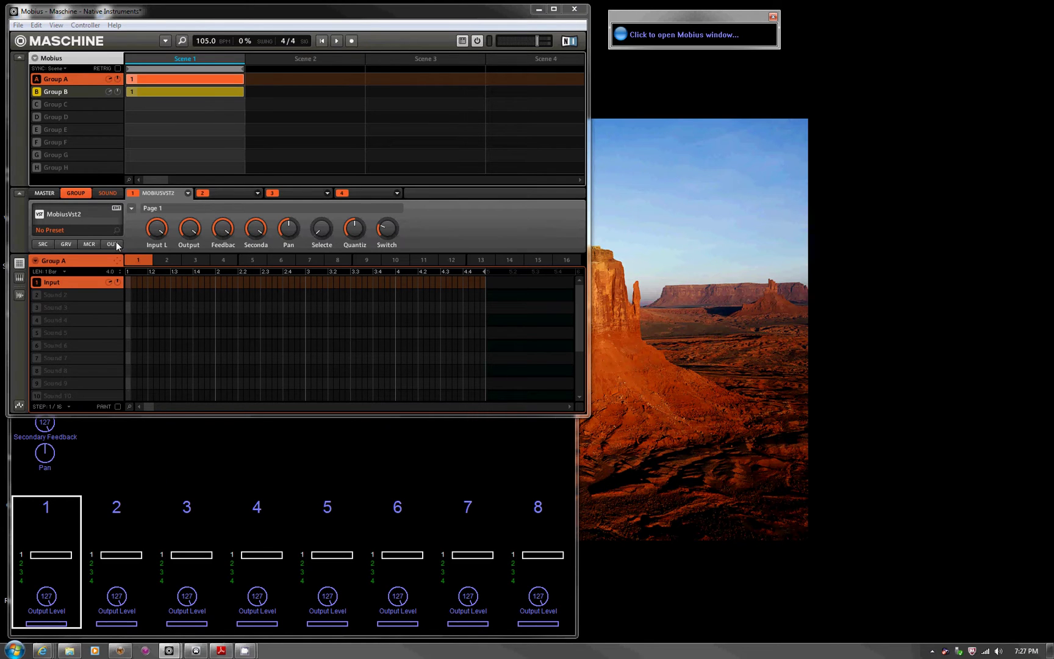
left_click(107, 192)
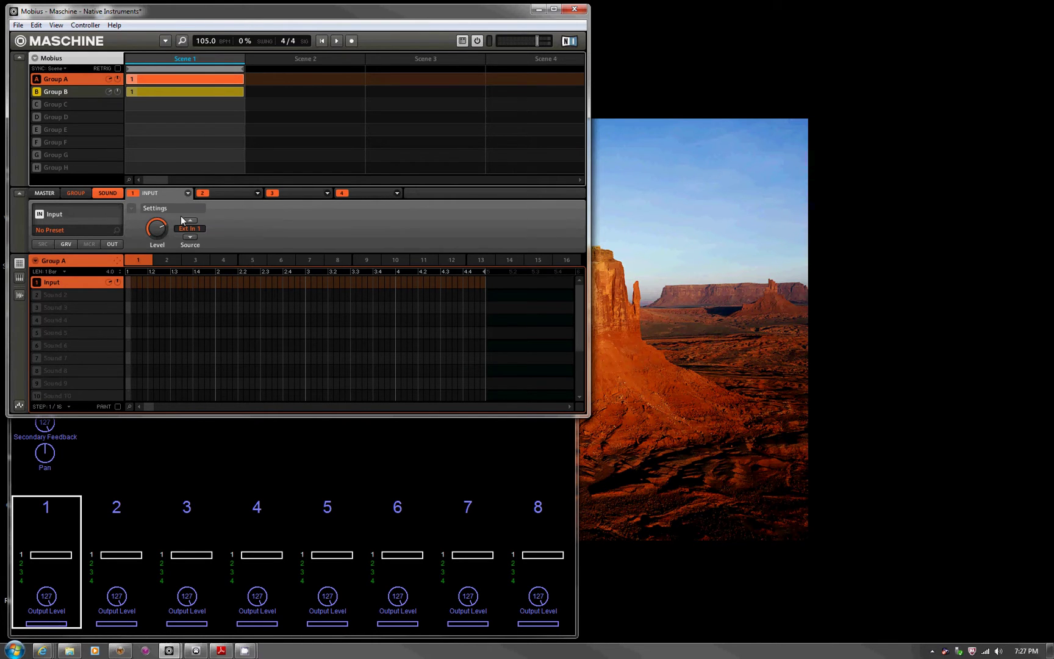
left_click(19, 25)
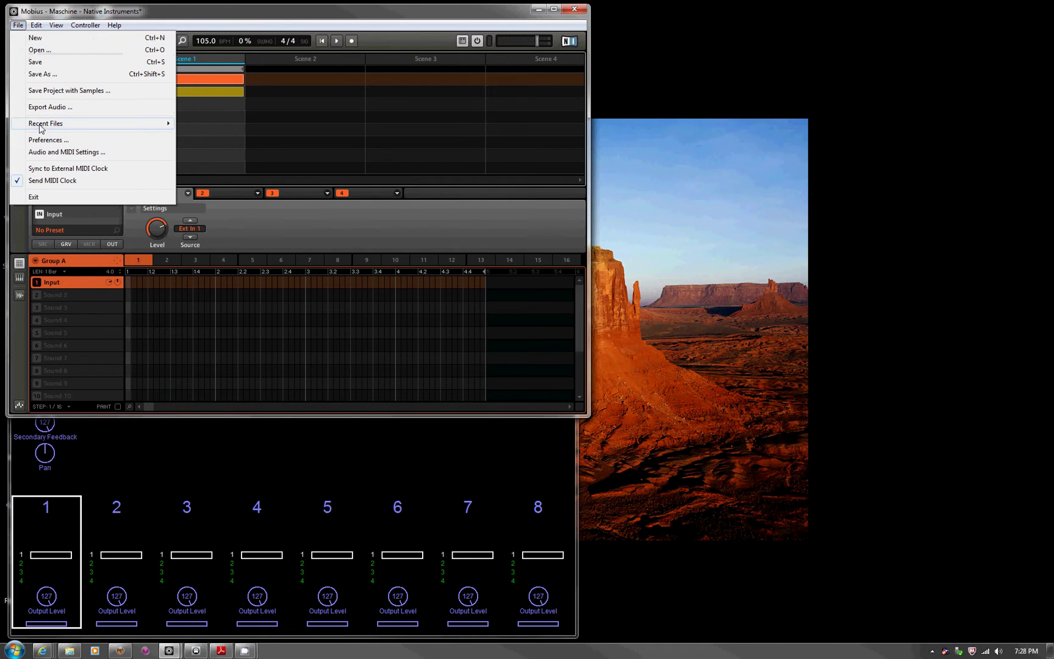
left_click(62, 153)
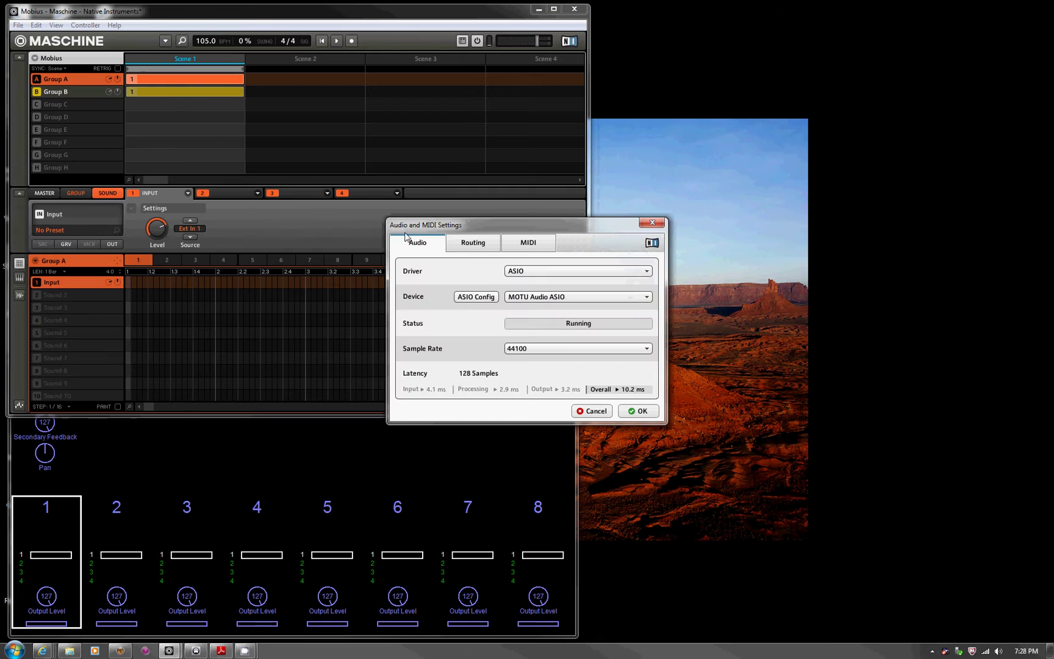
left_click(469, 244)
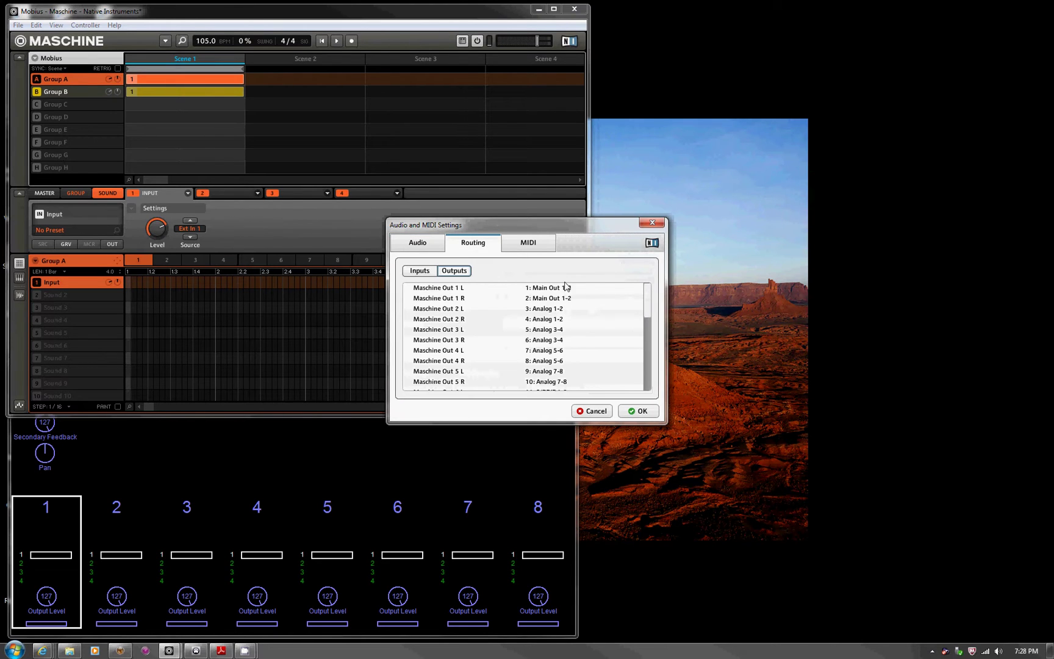
left_click(413, 269)
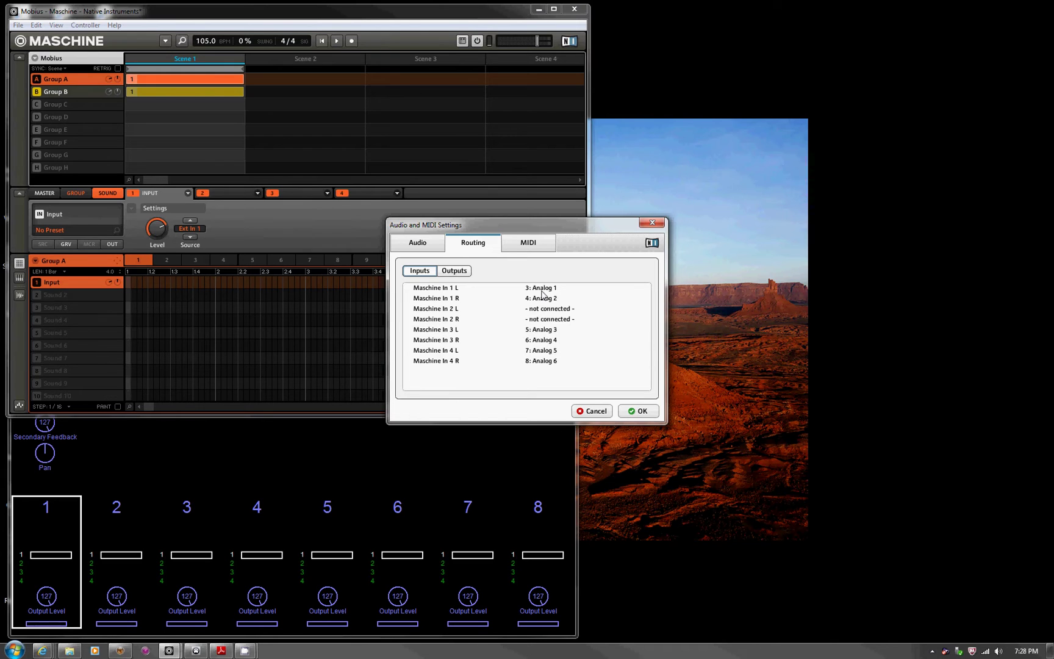
left_click(640, 412)
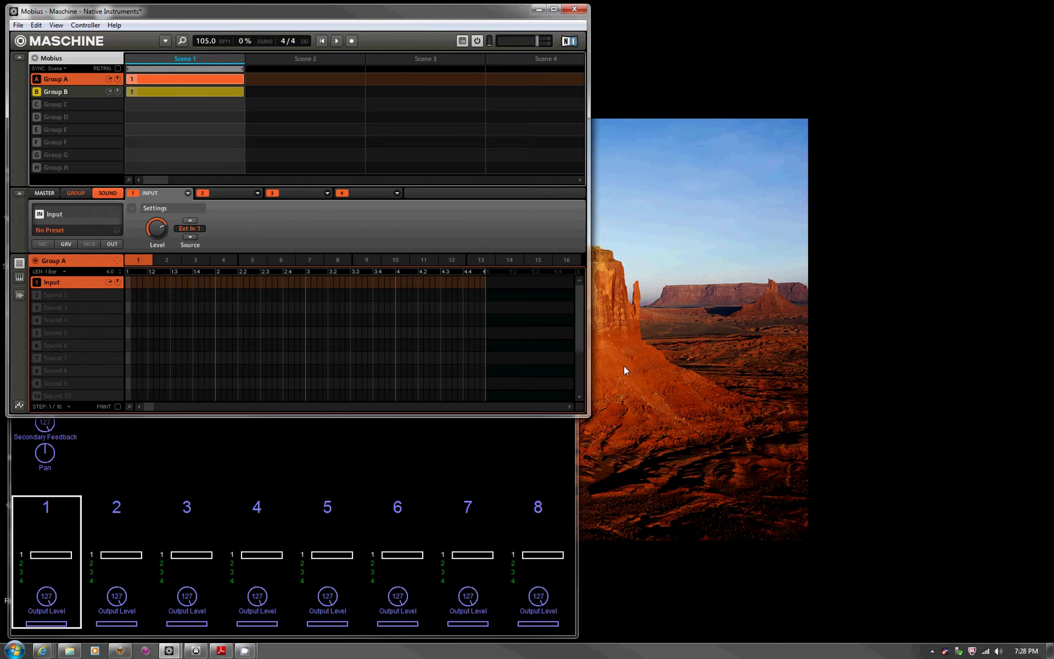
Bring the MobiusVst2 plugin window in front of the Maschine project
left_click(471, 456)
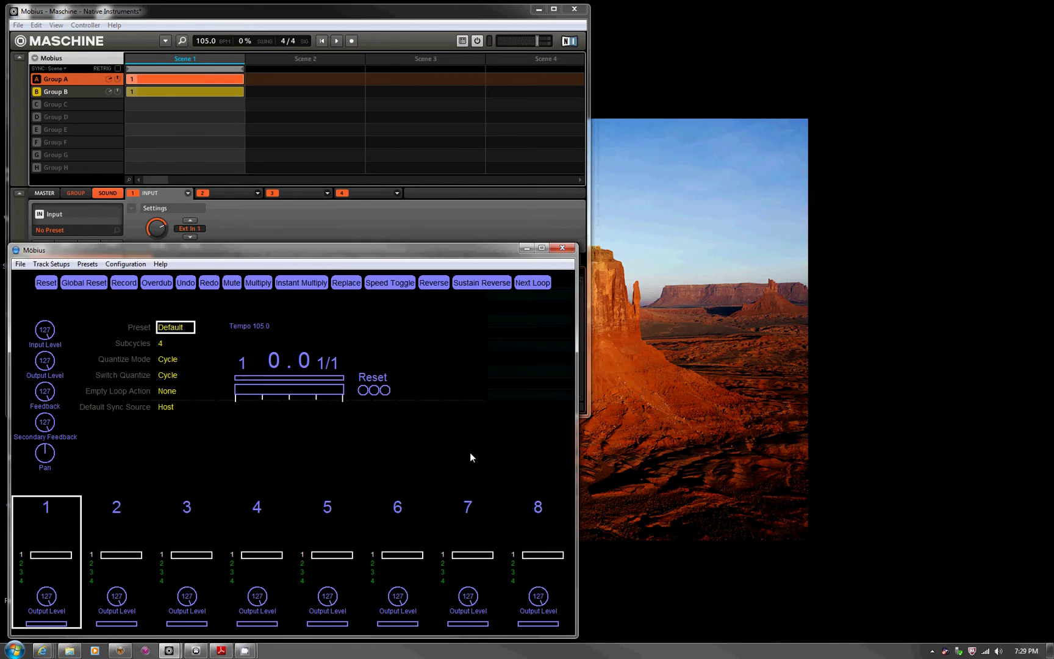
Step Mobius Track 1 through loops 2, 3 and 4, then back to loop 1
left_click(50, 565)
left_click(50, 573)
left_click(53, 581)
left_click(54, 555)
View the Default track setup's synchronization: Host source, Bar host unit, 4 beats per bar
left_click(135, 266)
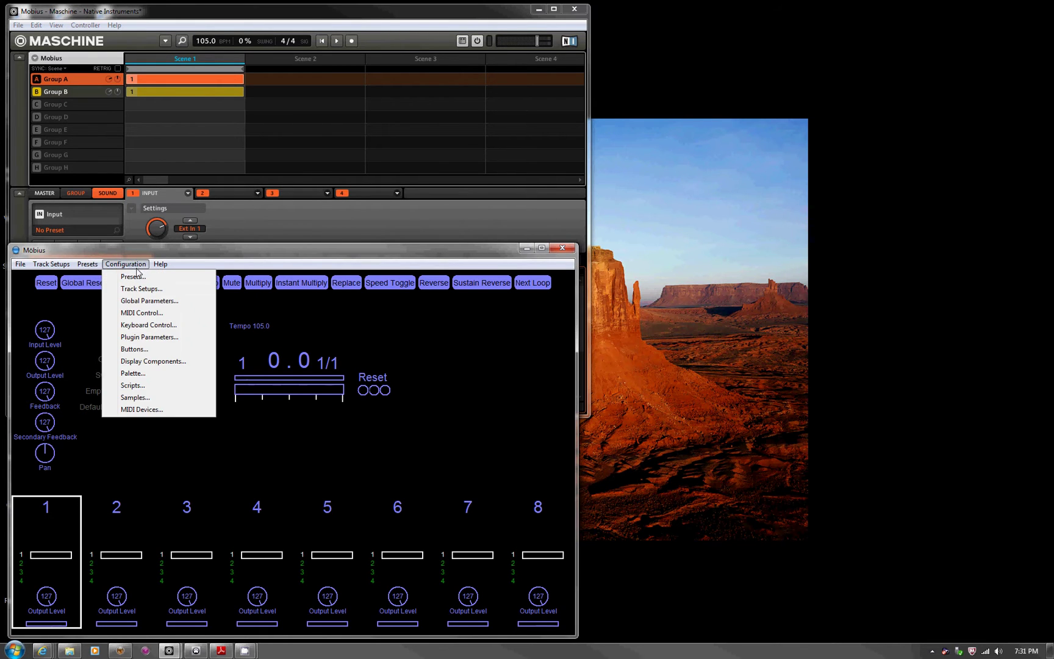
left_click(142, 286)
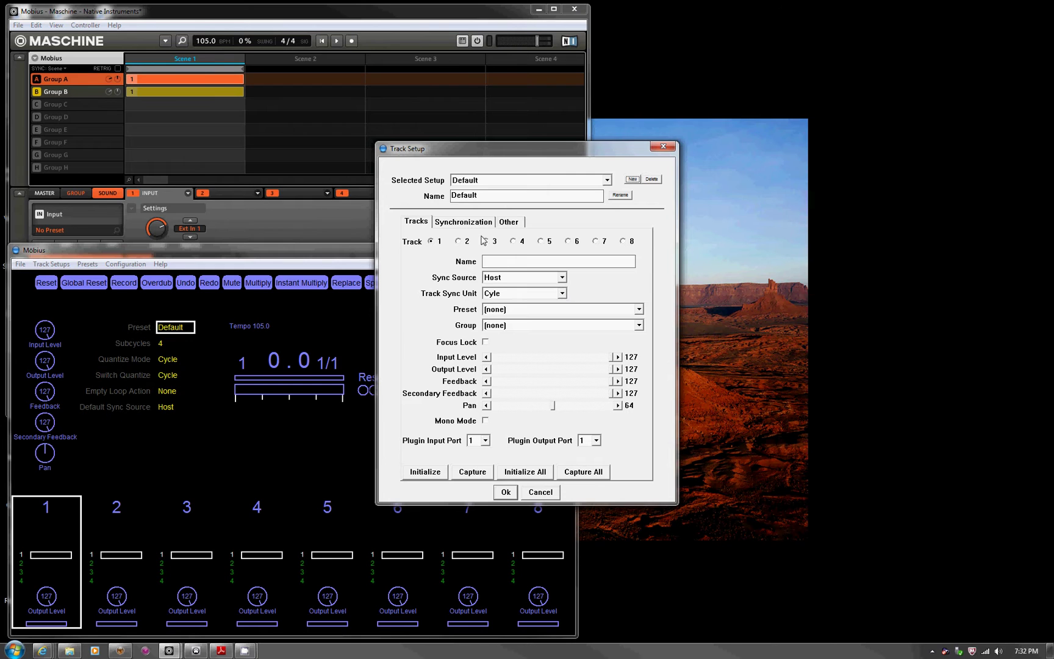
left_click(467, 222)
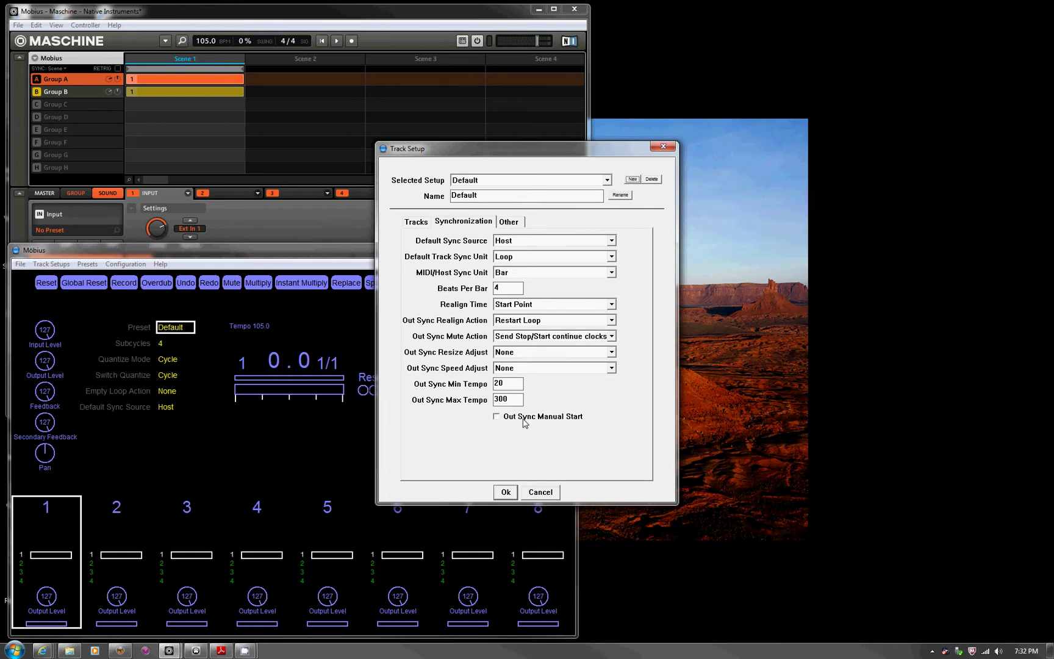
Accept the Track Setup and bring up the Native Instruments Controller Editor
left_click(505, 493)
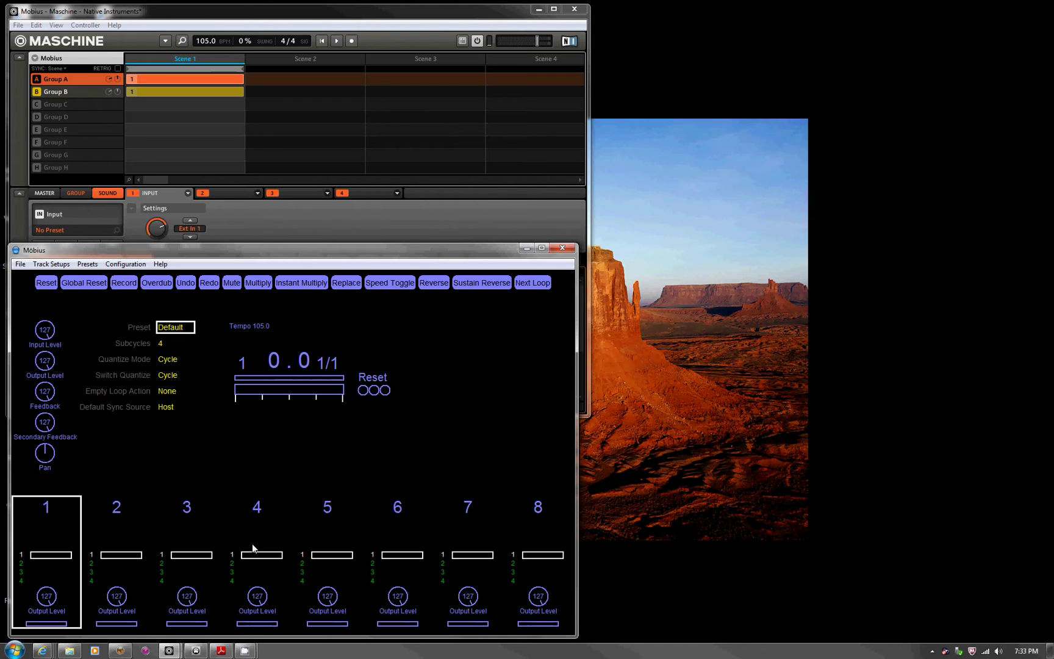
left_click(196, 650)
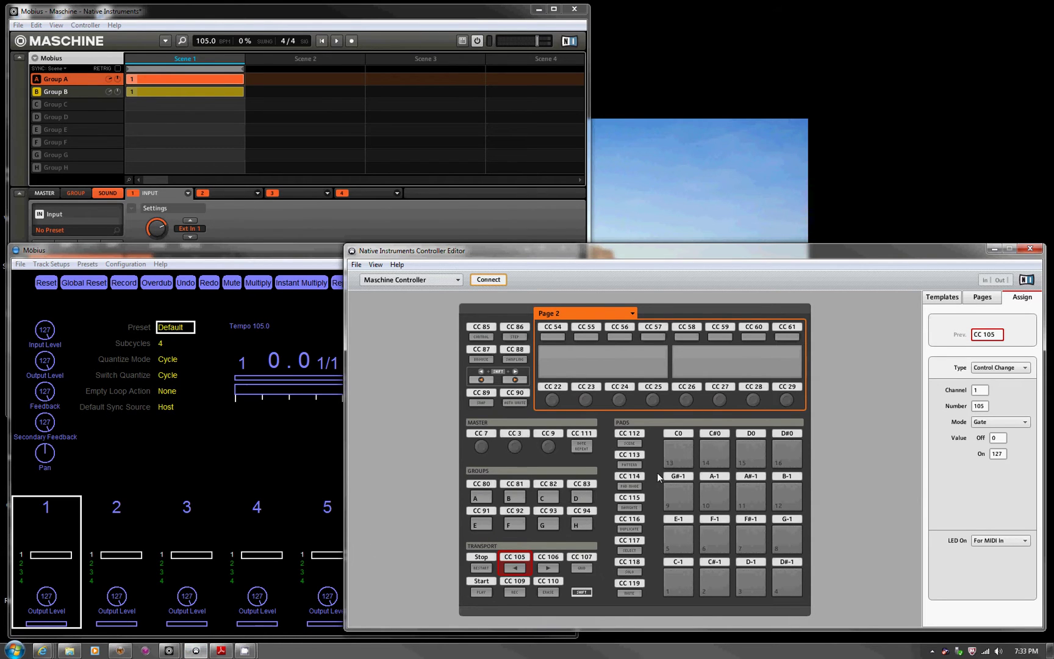
Toggle Pad Pages and view CC 105's assignment: Control Change, channel 1, Gate mode
left_click(988, 300)
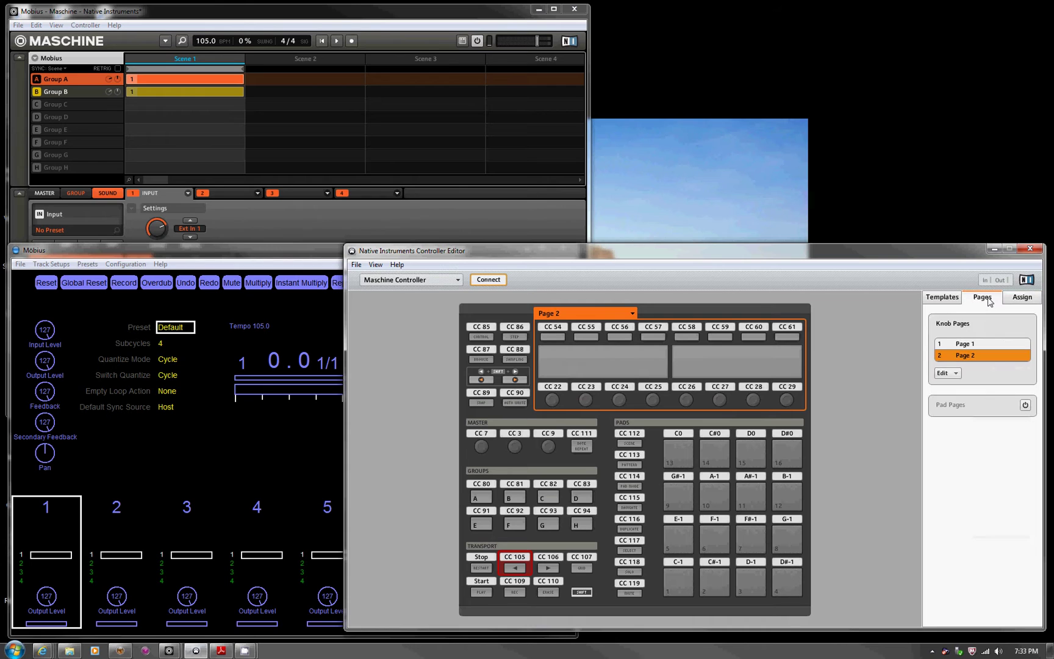
left_click(1026, 405)
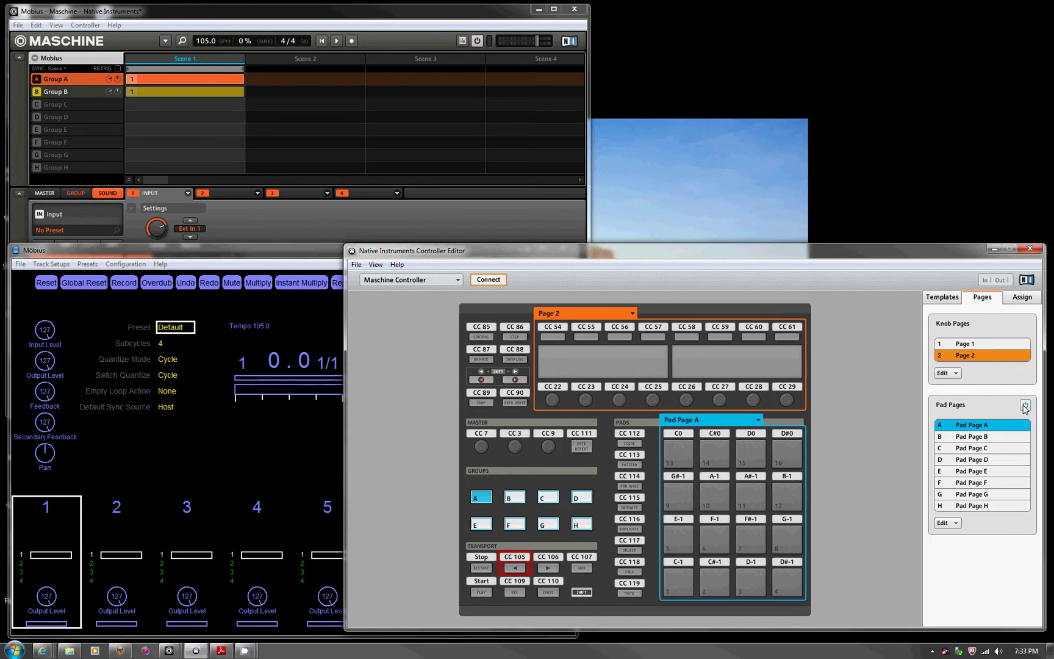
left_click(1025, 405)
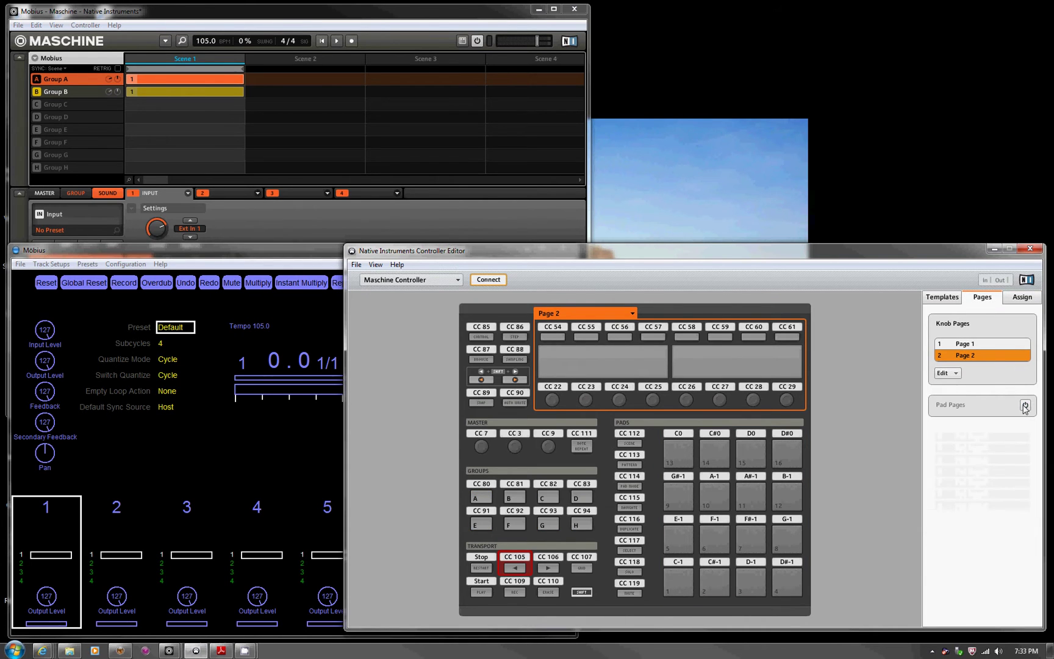
left_click(1021, 299)
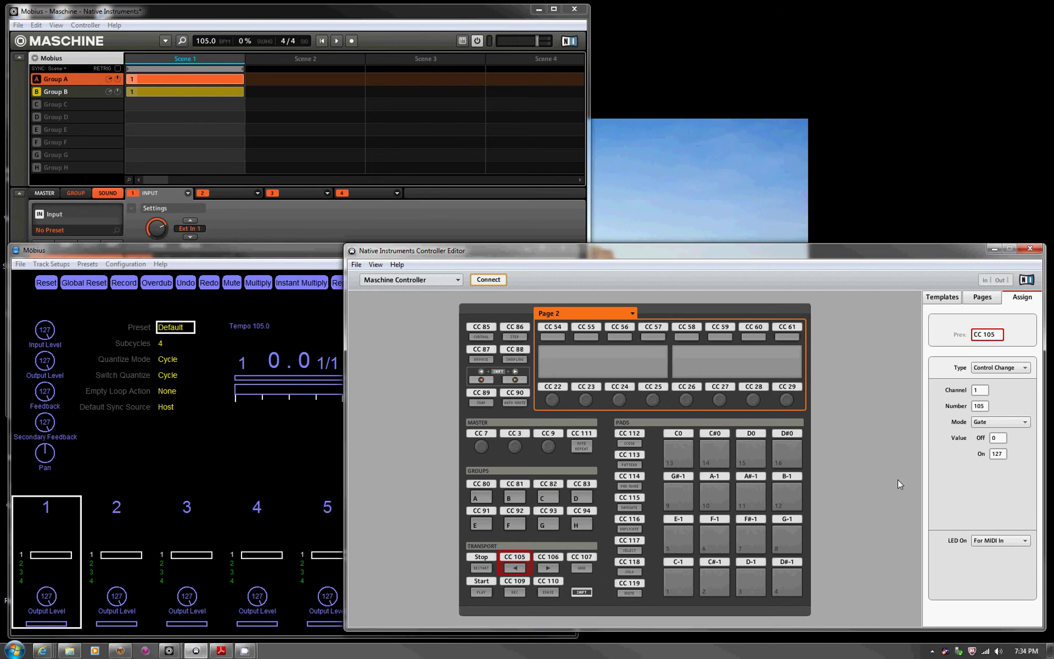
Keep CC 105 in Gate mode and move the Controller Editor aside to reveal Mobius
left_click(1026, 424)
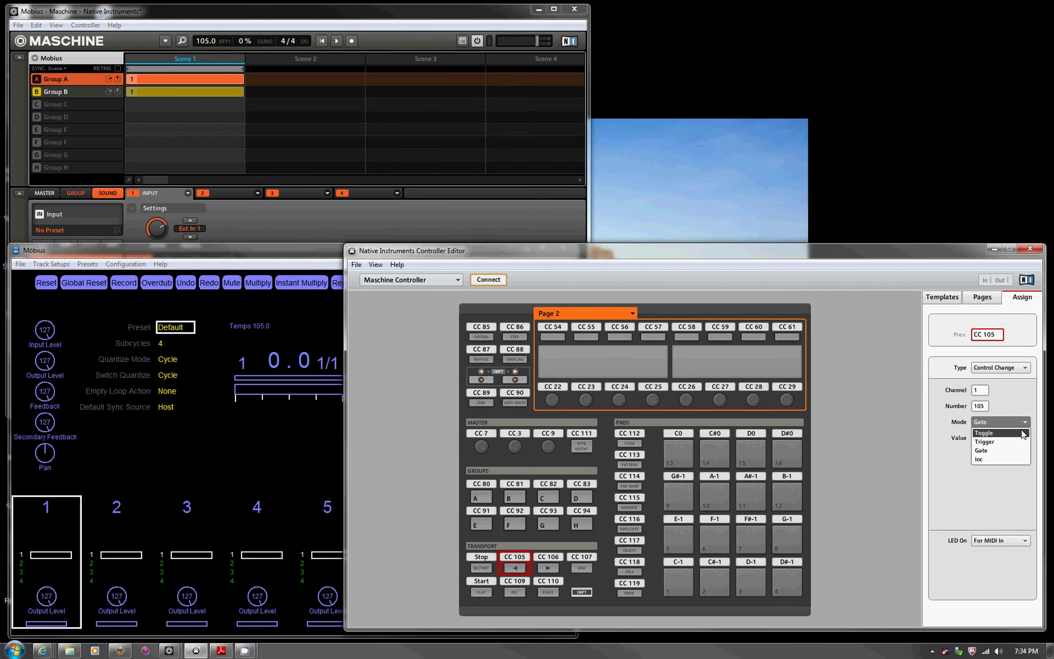
left_click(1026, 425)
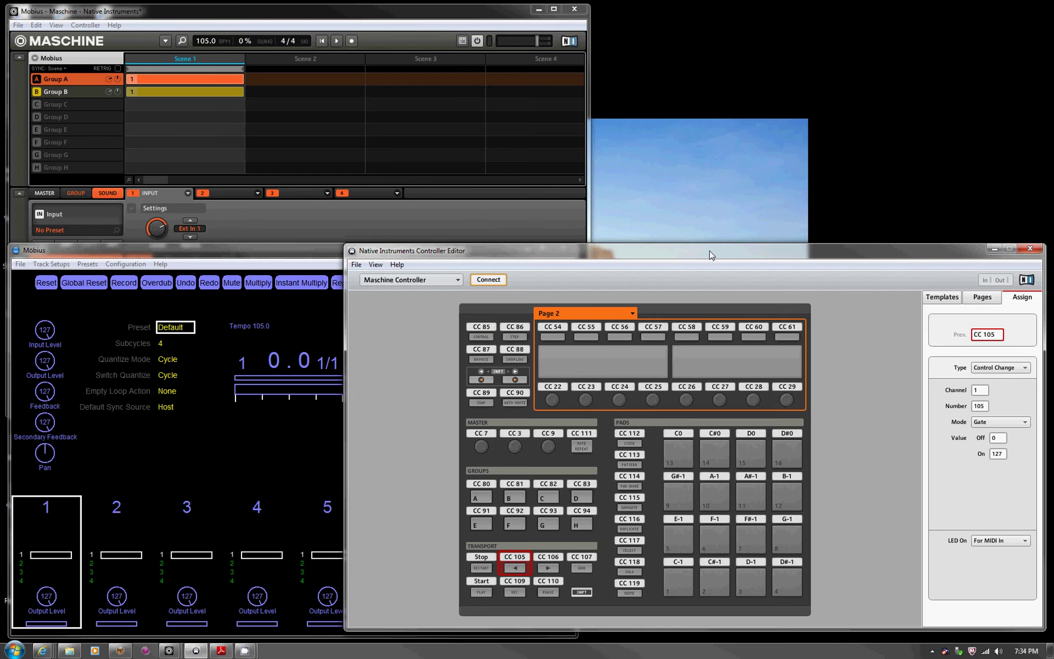
left_click_drag(721, 254, 949, 263)
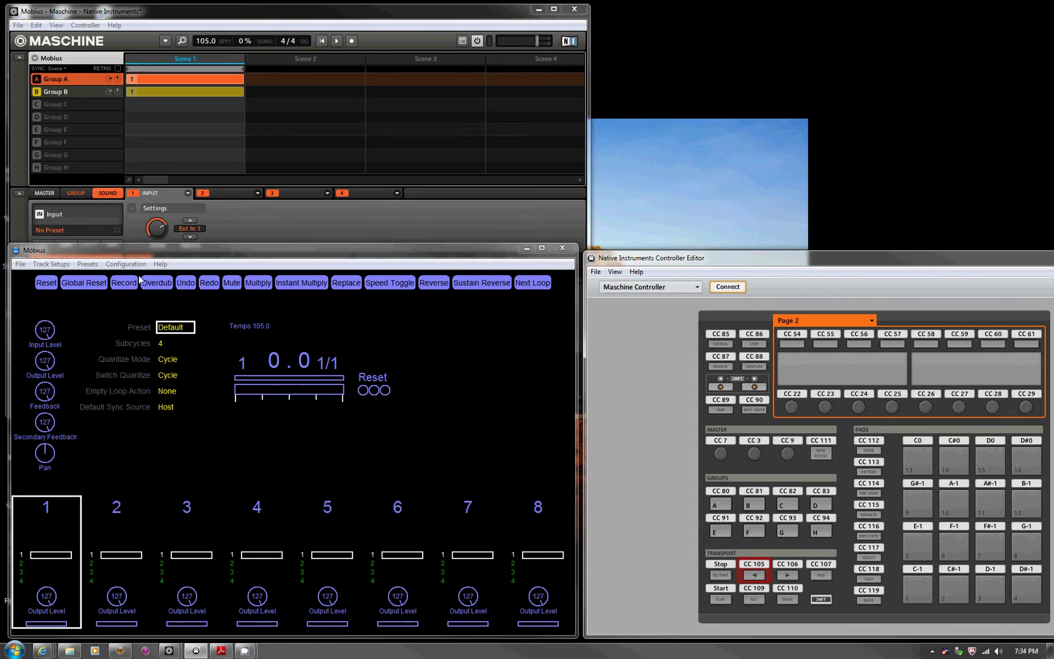
left_click(125, 264)
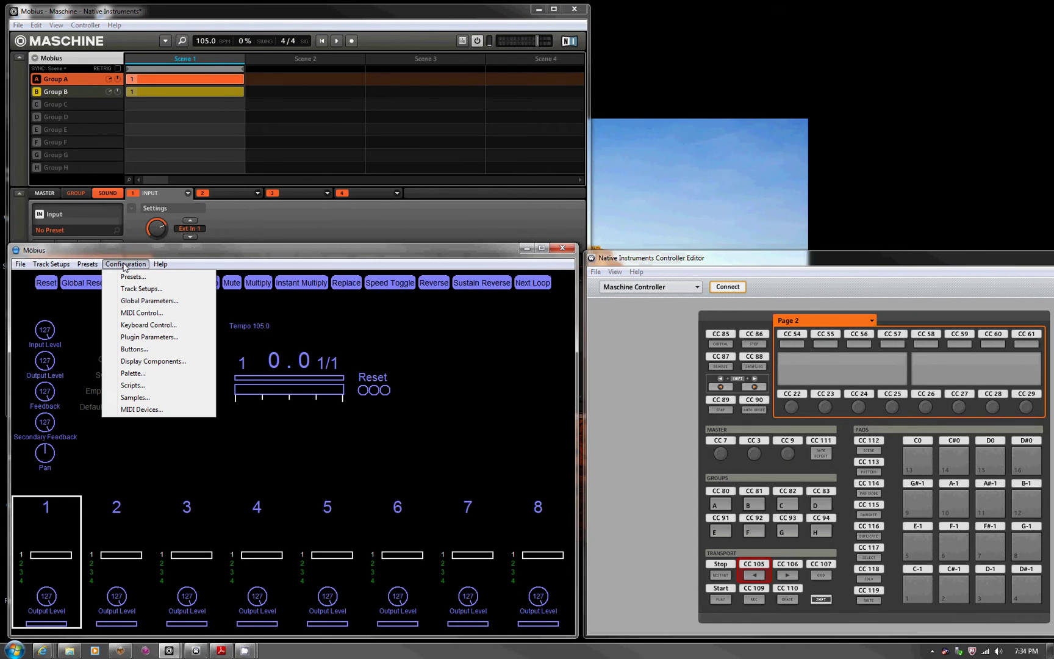
Confirm Maschine Controller In as Mobius's plugin MIDI input device
left_click(144, 410)
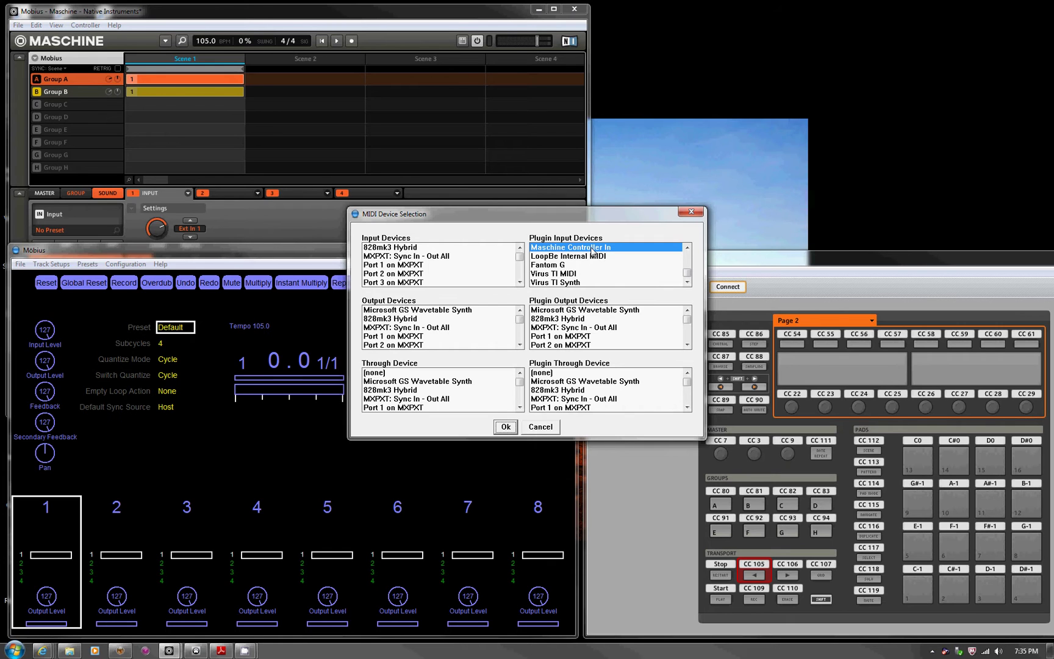
left_click(504, 427)
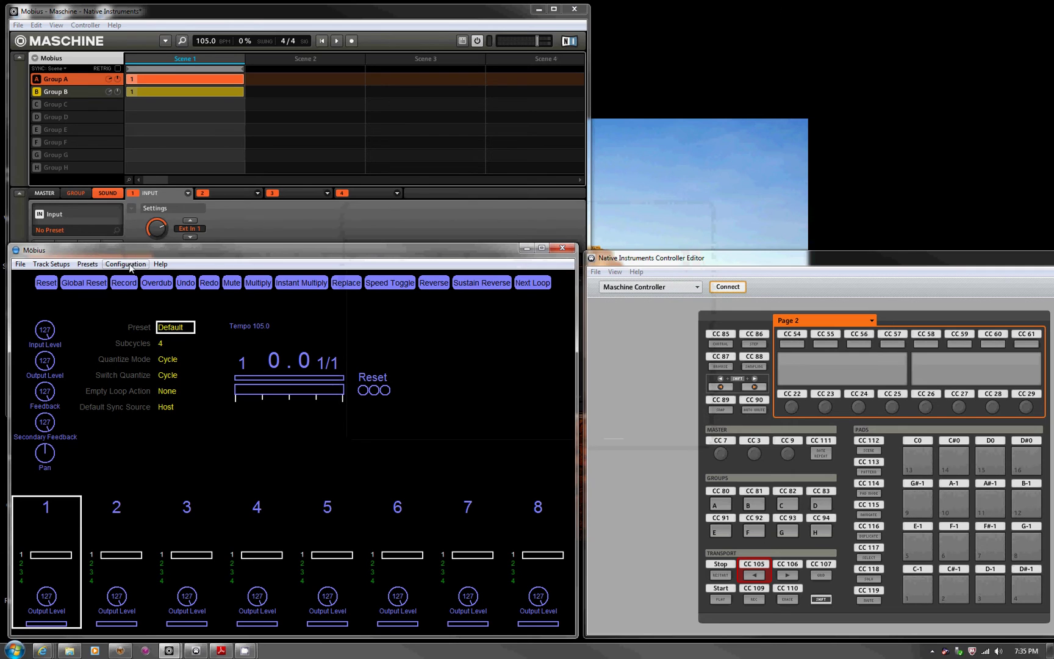
left_click(126, 264)
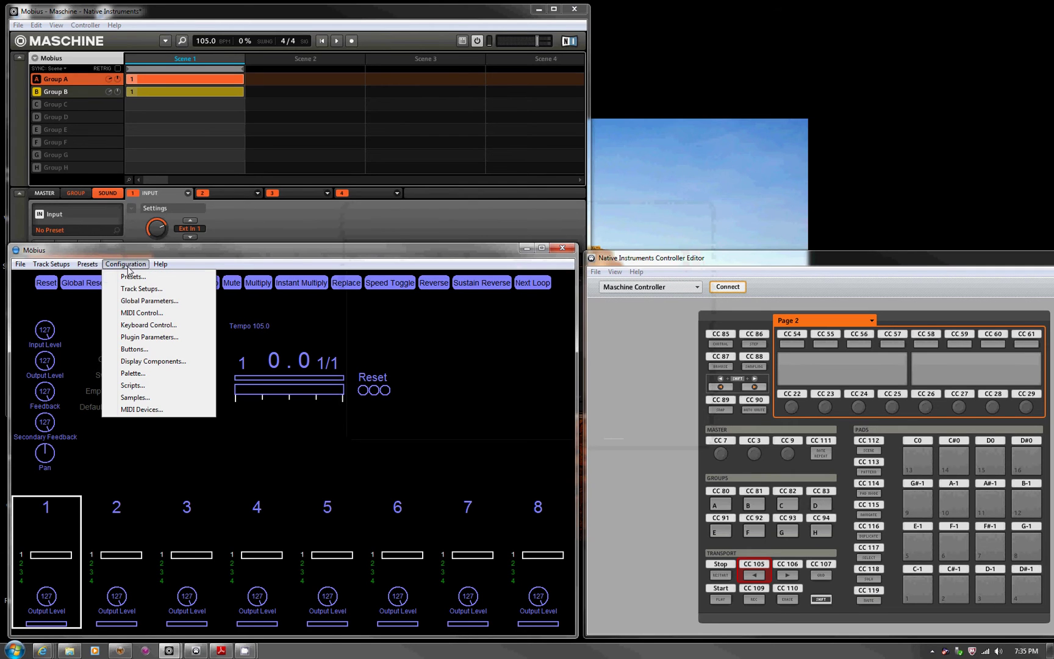
Delete the existing Global Reset binding in Mobius's MIDI Control bindings
left_click(140, 315)
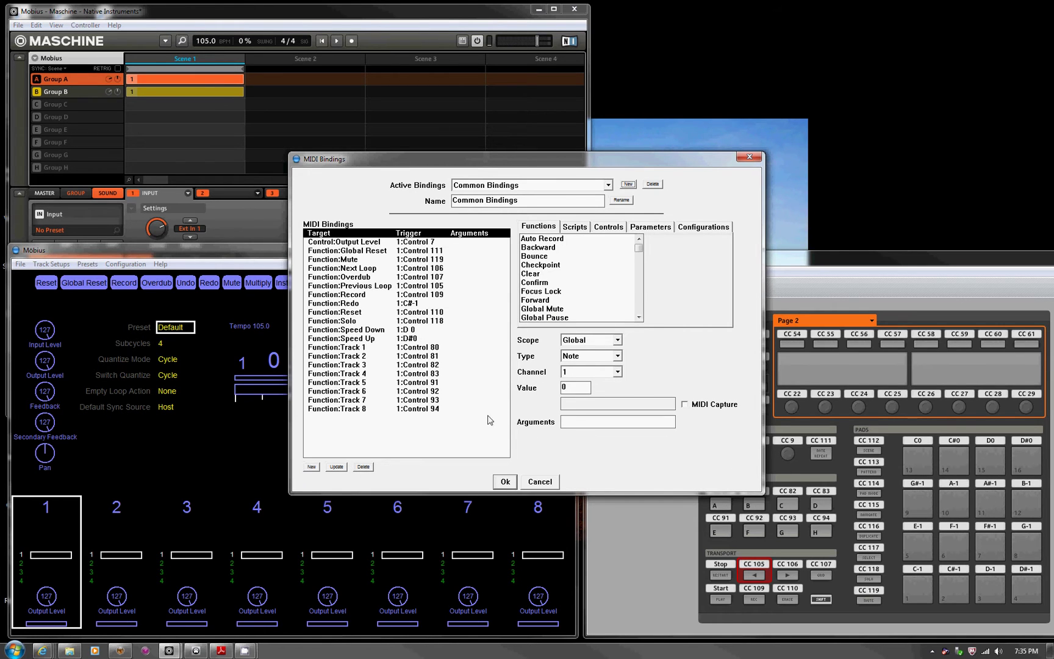
left_click(373, 250)
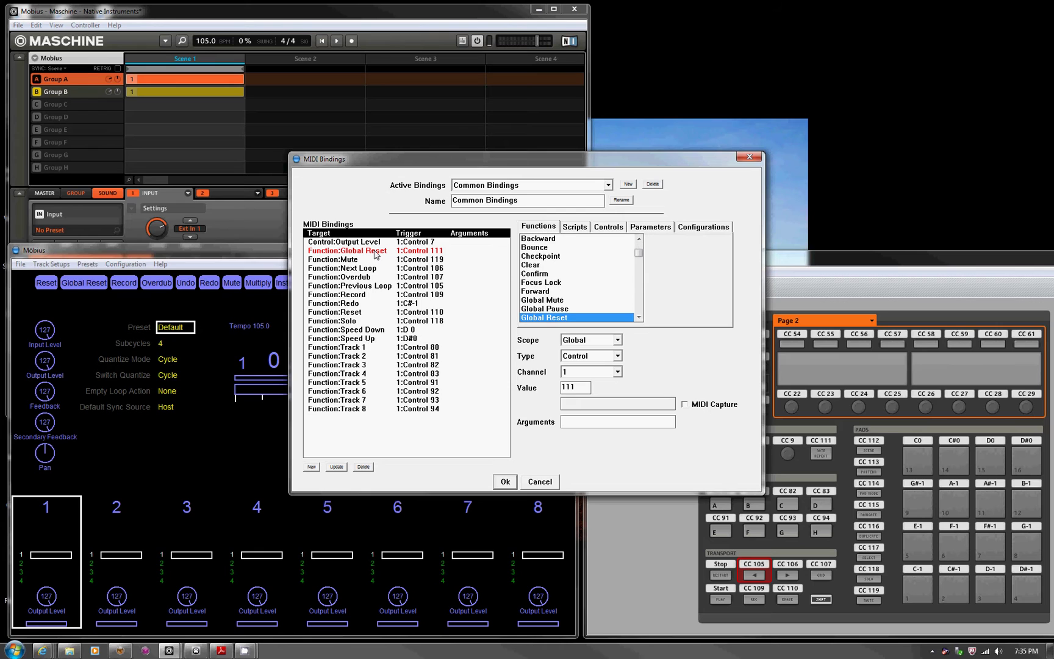
left_click(364, 467)
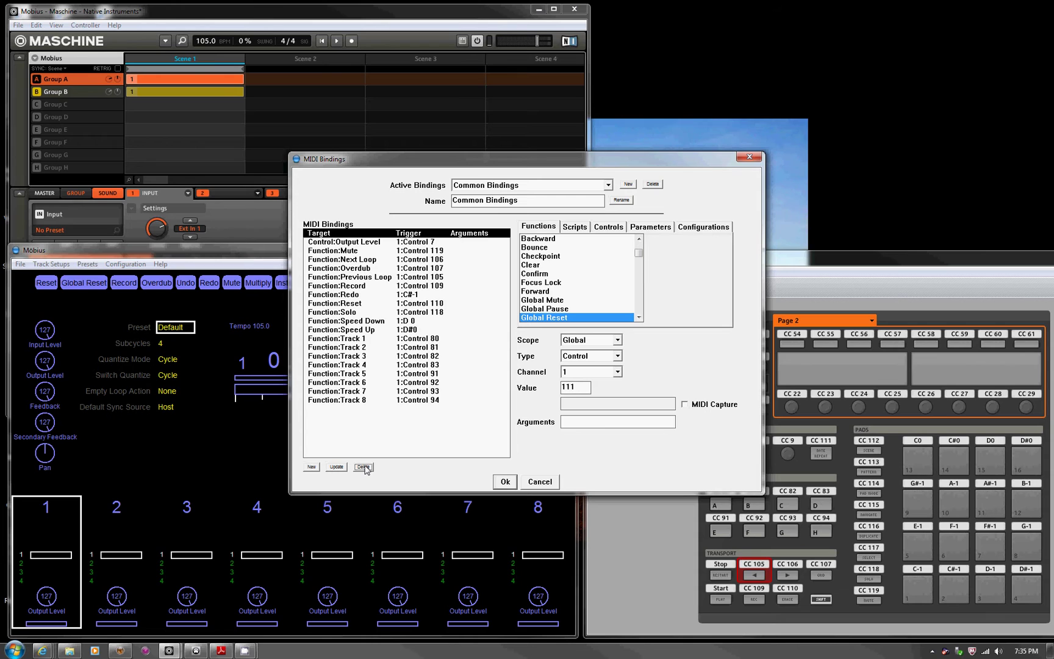
Capture control 111 on channel 1 as a new Global Reset binding and save
left_click(575, 310)
left_click(576, 317)
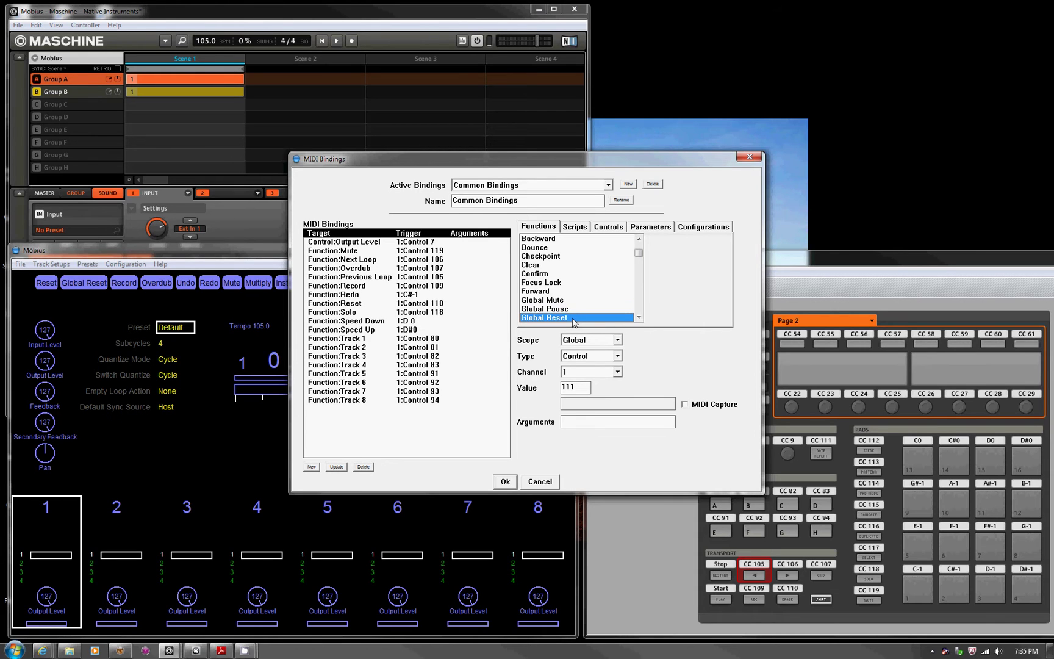
left_click(684, 405)
left_click(312, 466)
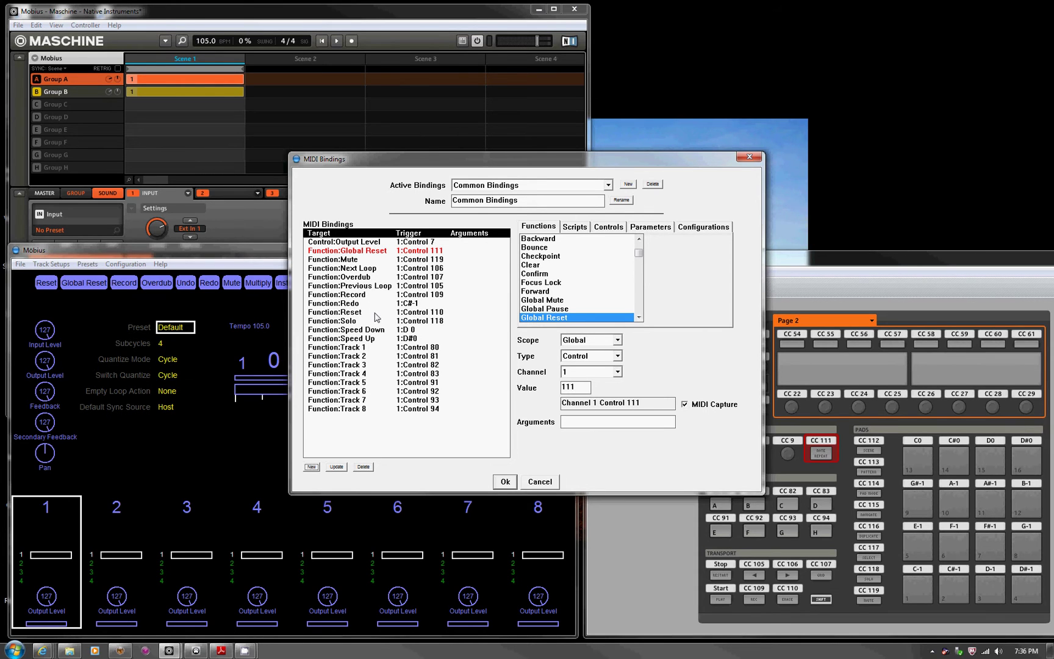
left_click(505, 481)
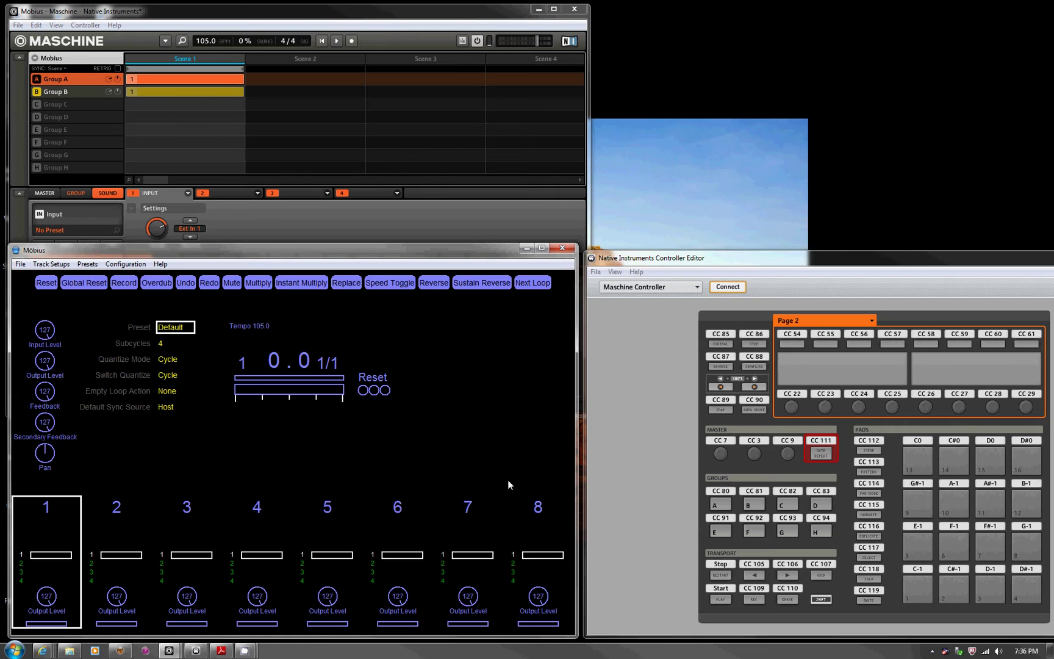
Start Maschine playback so Mobius follows the host tempo of 105.0
key("space")
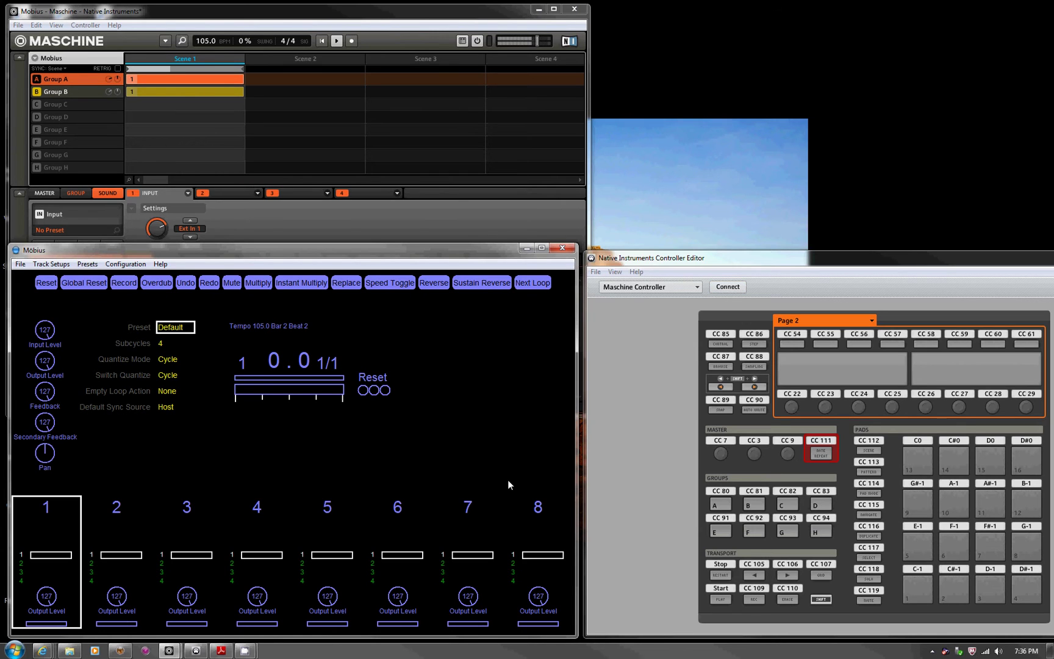